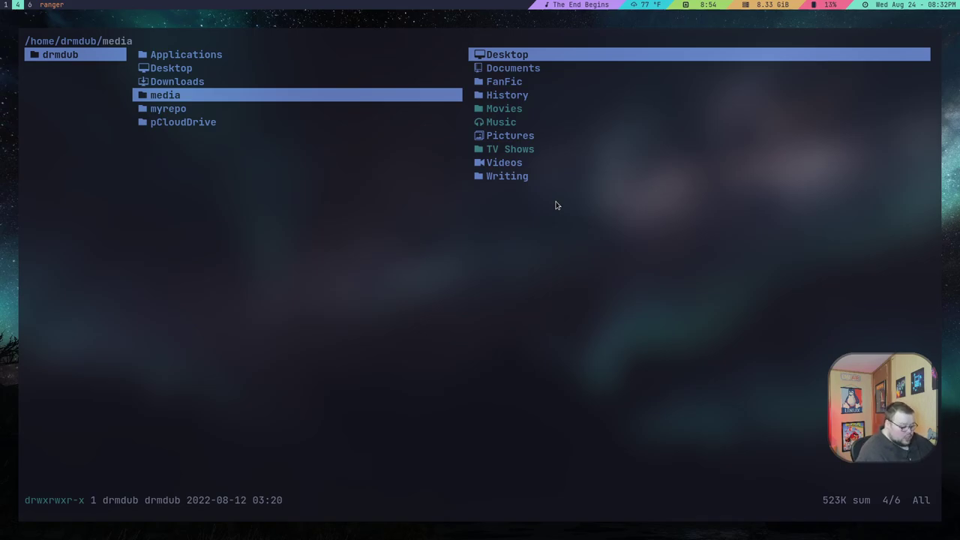
{"action": "key", "text": "k"}
{"action": "key", "text": "k"}
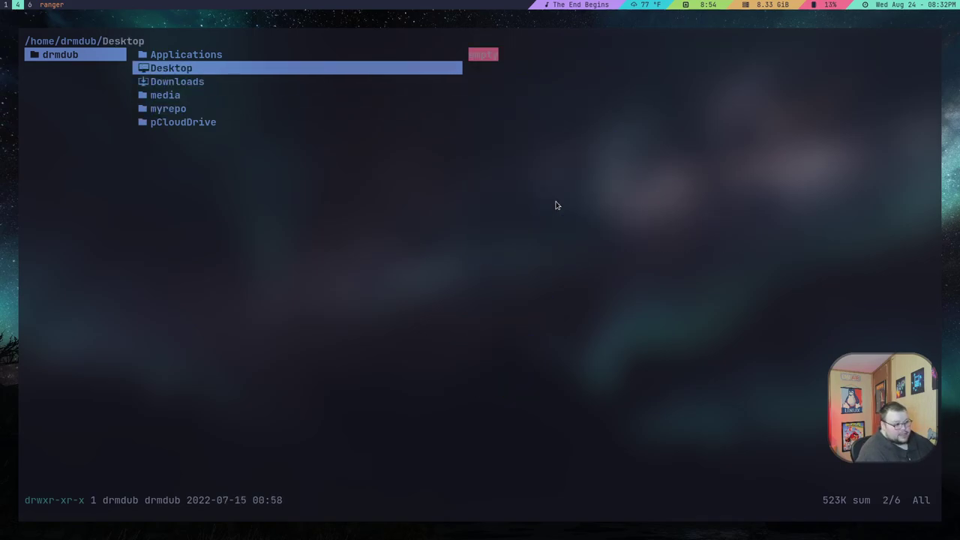
{"action": "key", "text": "colon"}
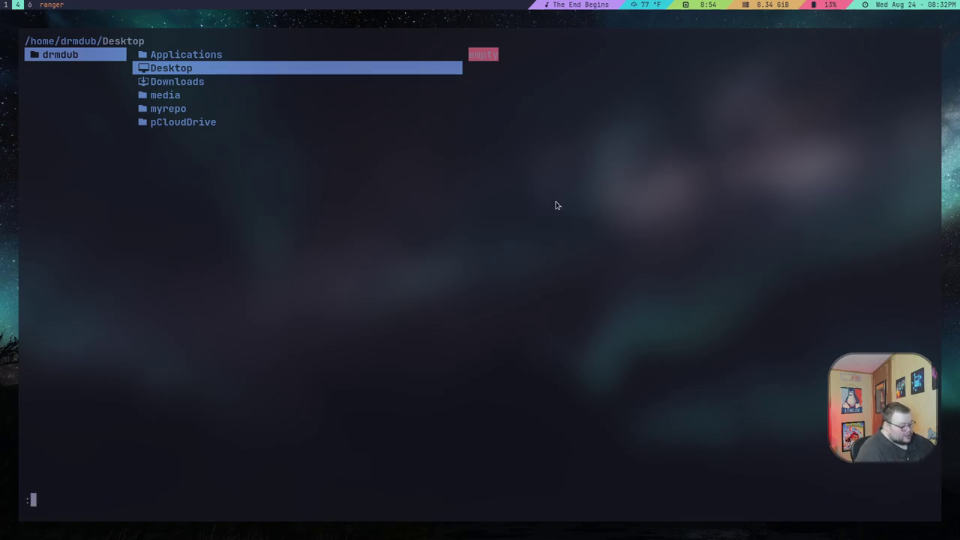
{"action": "key", "text": "Escape"}
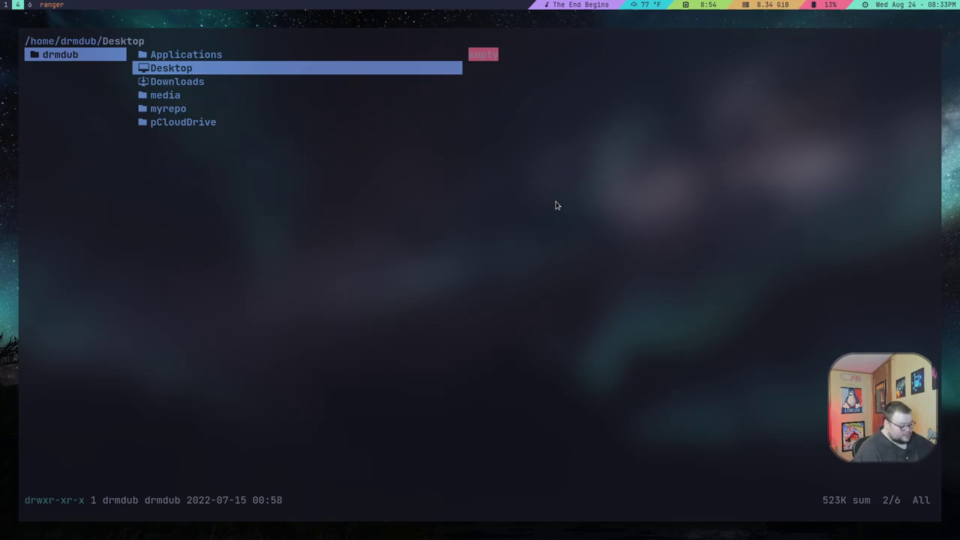
{"action": "key", "text": "g"}
{"action": "key", "text": "o"}
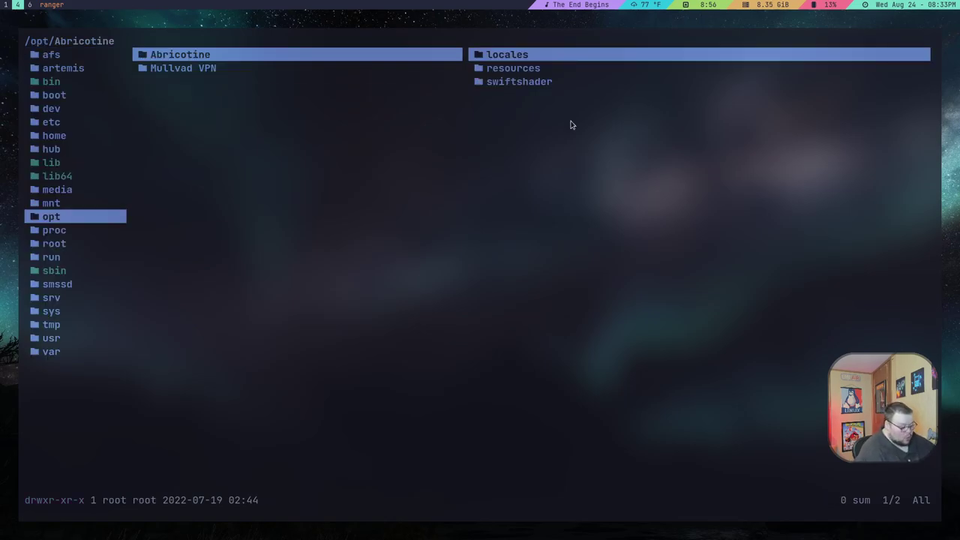
{"action": "key", "text": "g"}
{"action": "key", "text": "h"}
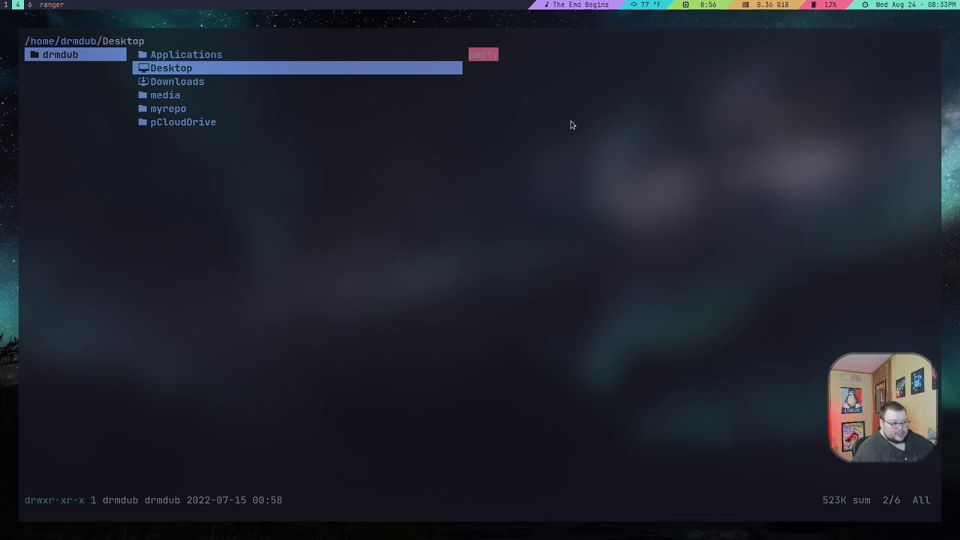
{"action": "key", "text": "h"}
{"action": "key", "text": "h"}
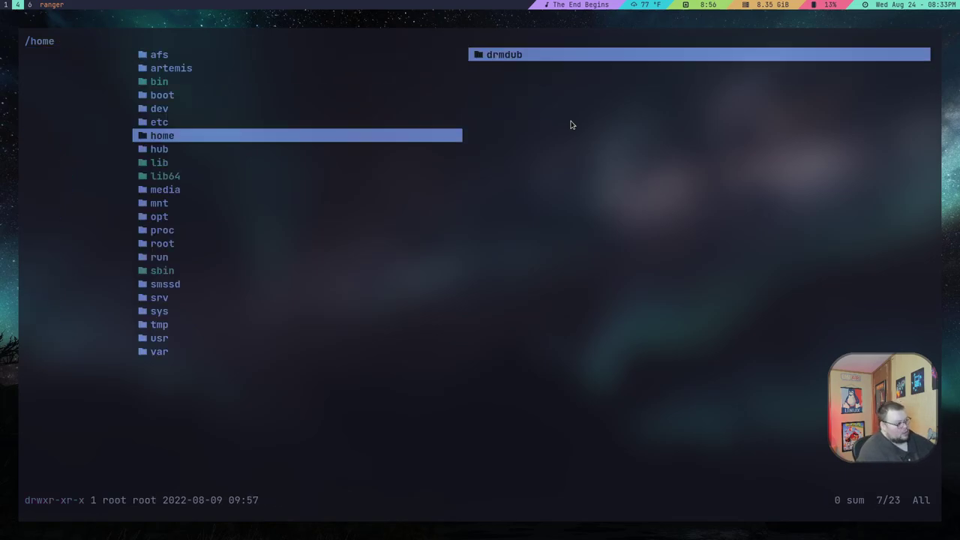
{"action": "key", "text": "j"}
{"action": "key", "text": "j"}
{"action": "key", "text": "j"}
{"action": "key", "text": "j"}
{"action": "key", "text": "j"}
{"action": "key", "text": "j"}
{"action": "key", "text": "l"}
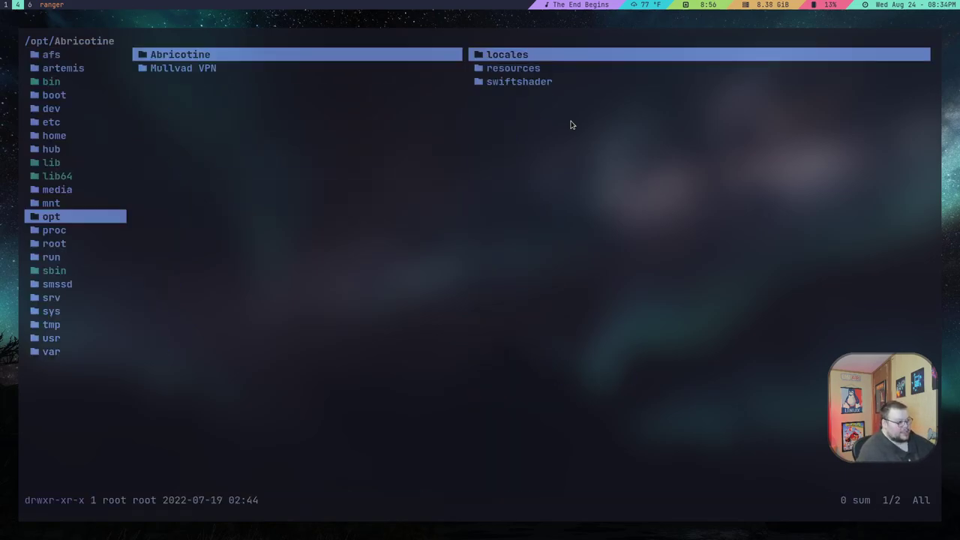
{"action": "key", "text": "h"}
{"action": "key", "text": "k"}
{"action": "key", "text": "k"}
{"action": "key", "text": "k"}
{"action": "key", "text": "k"}
{"action": "key", "text": "k"}
{"action": "key", "text": "k"}
{"action": "key", "text": "k"}
{"action": "key", "text": "k"}
{"action": "type", "text": "ghl"}
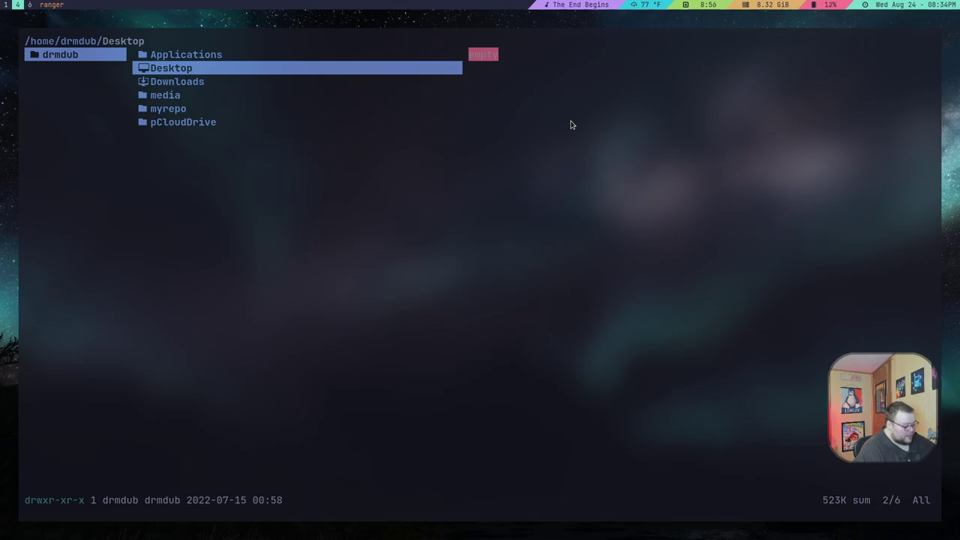
Leave ranger, open rc.conf in Neovim and scroll to the viewmode and column options
{"action": "key", "text": "q"}
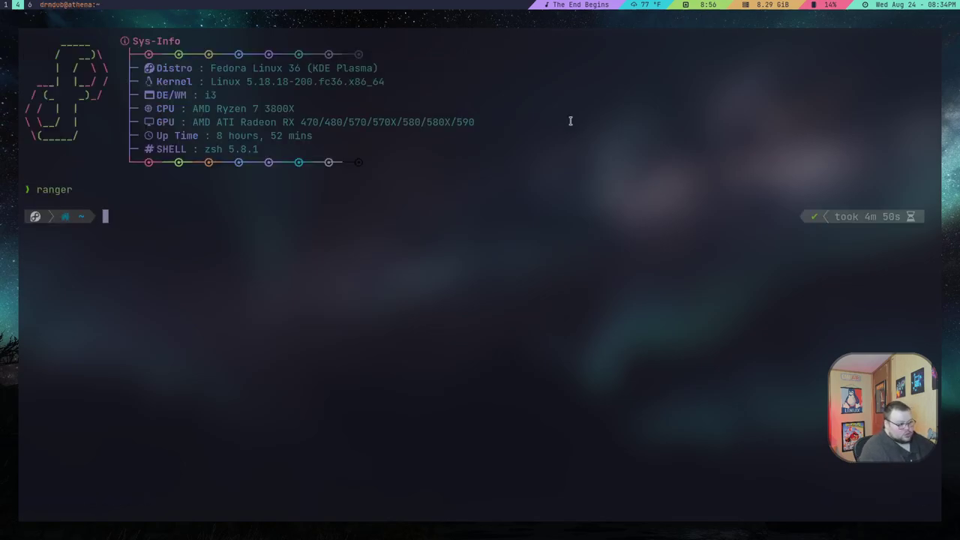
{"action": "type", "text": "nvim rc.conf"}
{"action": "key", "text": "Return"}
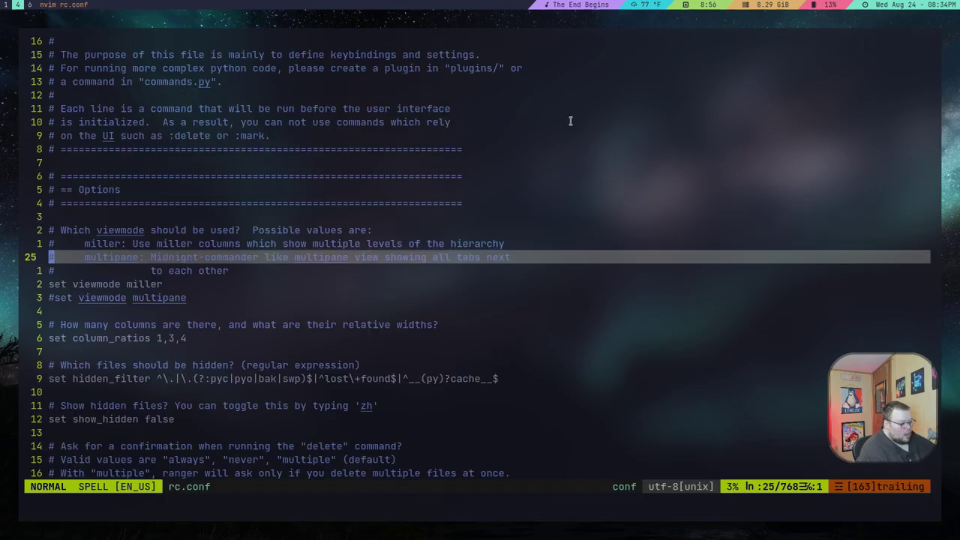
{"action": "key", "text": "j"}
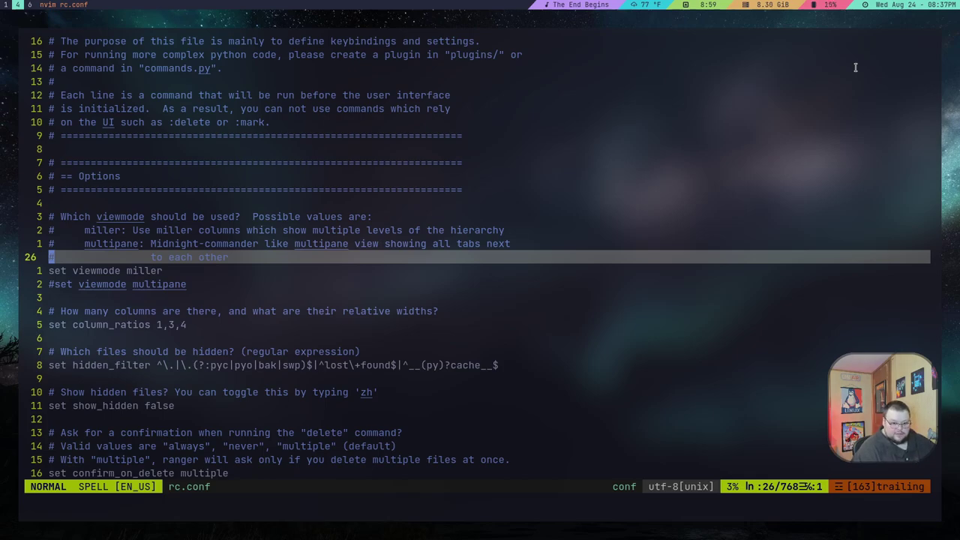
Close rc.conf with :q and return to ranger in the repo's ranger plugins folder
{"action": "key", "text": ":q"}
{"action": "key", "text": "Return"}
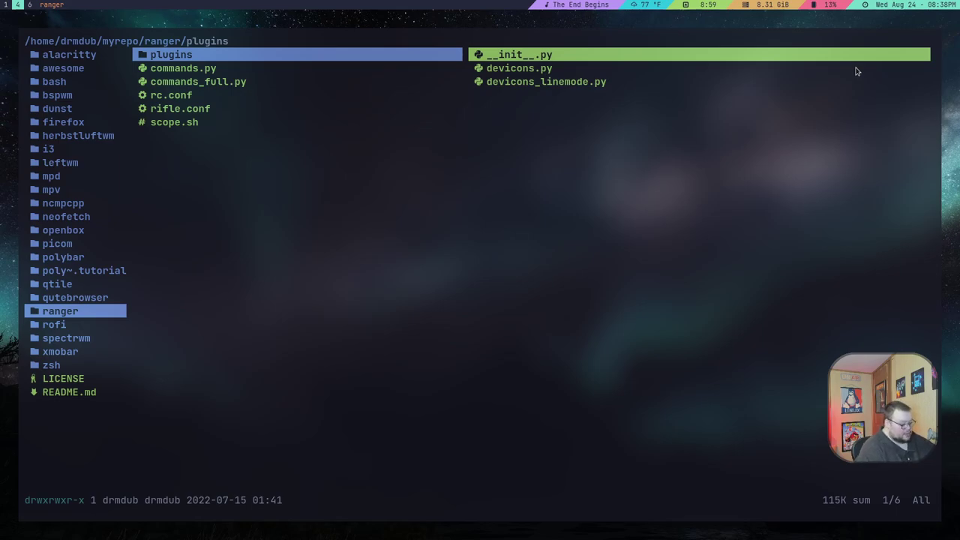
Go to media/Pictures/walls/otherwalls/tech/linux/arch and mark its first six files, including 0213.jpg
{"action": "key", "text": "h"}
{"action": "key", "text": "h"}
{"action": "key", "text": "k"}
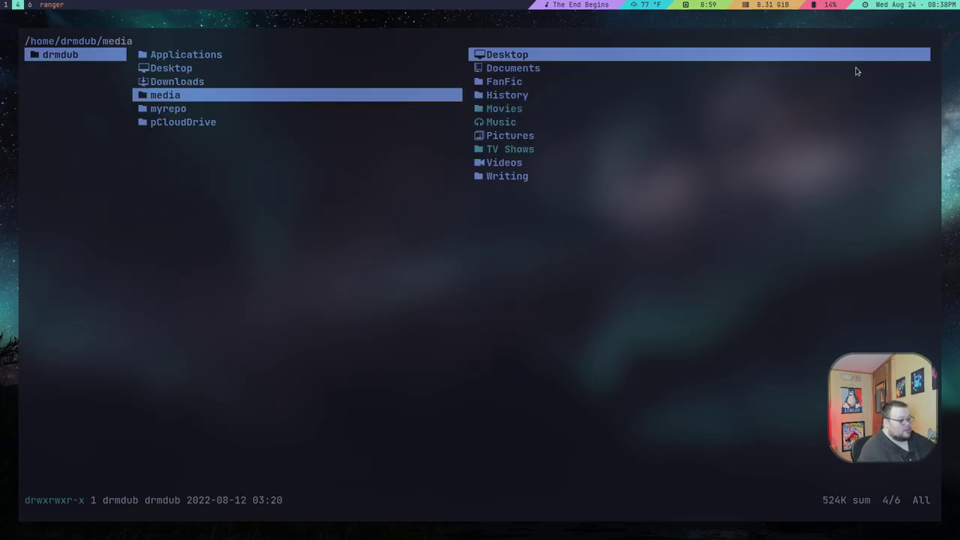
{"action": "key", "text": "l"}
{"action": "key", "text": "j"}
{"action": "key", "text": "j"}
{"action": "key", "text": "j"}
{"action": "key", "text": "j"}
{"action": "key", "text": "j"}
{"action": "key", "text": "j"}
{"action": "key", "text": "j"}
{"action": "key", "text": "k"}
{"action": "key", "text": "l"}
{"action": "key", "text": "j"}
{"action": "key", "text": "apostrophe"}
{"action": "key", "text": "a"}
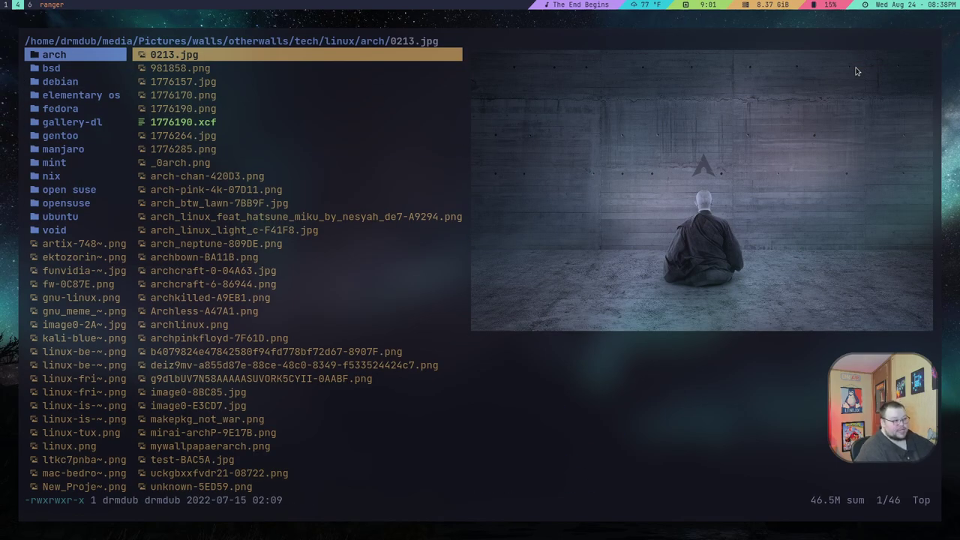
{"action": "key", "text": "j"}
{"action": "key", "text": "j"}
{"action": "key", "text": "j"}
{"action": "key", "text": "j"}
{"action": "key", "text": "j"}
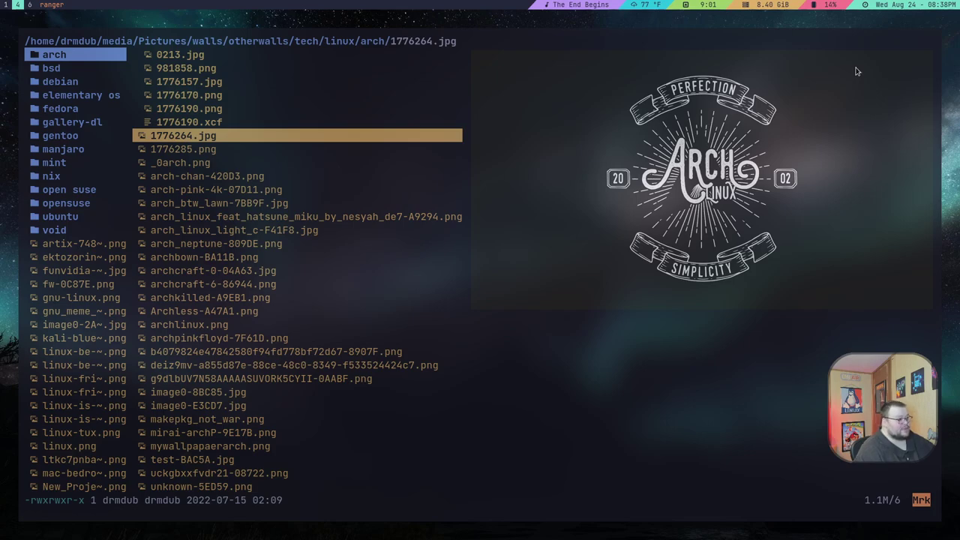
Paste the six copied arch images into the linux/bsd folder
{"action": "key", "text": "h"}
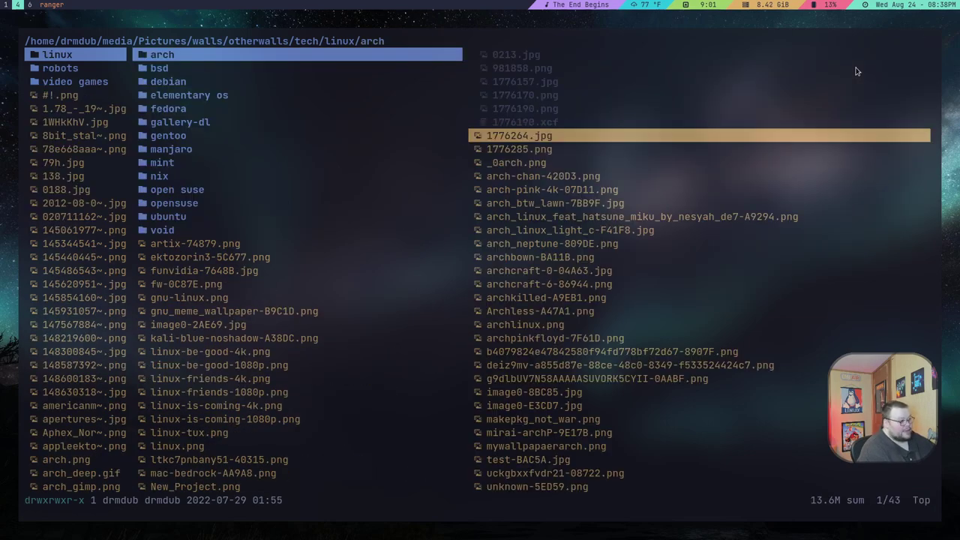
{"action": "key", "text": "j"}
{"action": "key", "text": "l"}
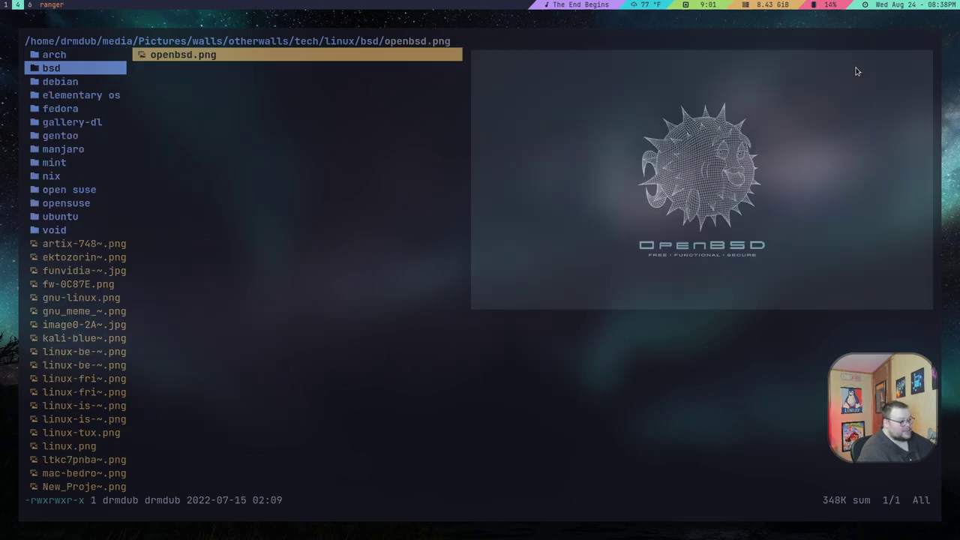
{"action": "key", "text": "p"}
{"action": "key", "text": "p"}
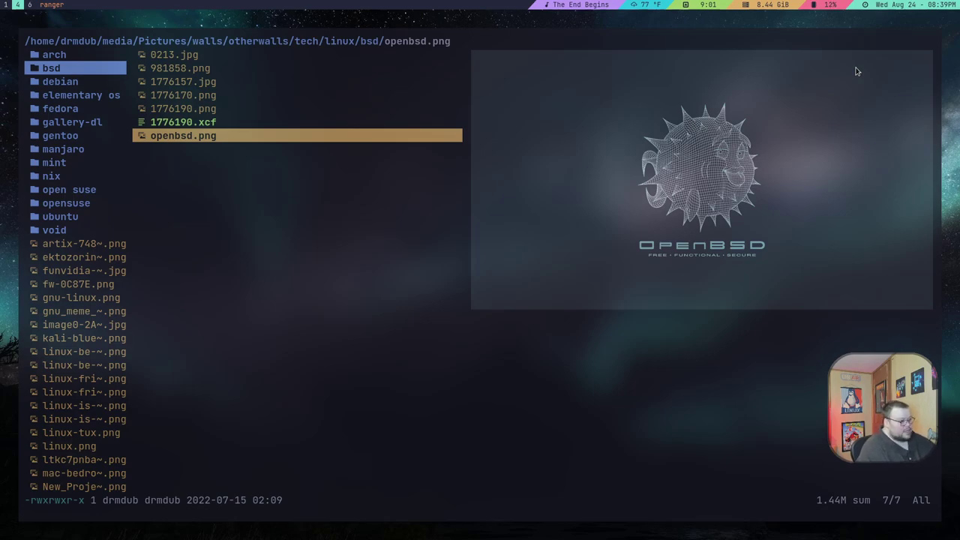
Mark 0213.jpg, 981858.png and the other pasted images, then run :bulkrename on them
{"action": "key", "text": "k"}
{"action": "key", "text": "g"}
{"action": "key", "text": "g"}
{"action": "key", "text": "space"}
{"action": "key", "text": "space"}
{"action": "key", "text": "space"}
{"action": "key", "text": "space"}
{"action": "key", "text": "space"}
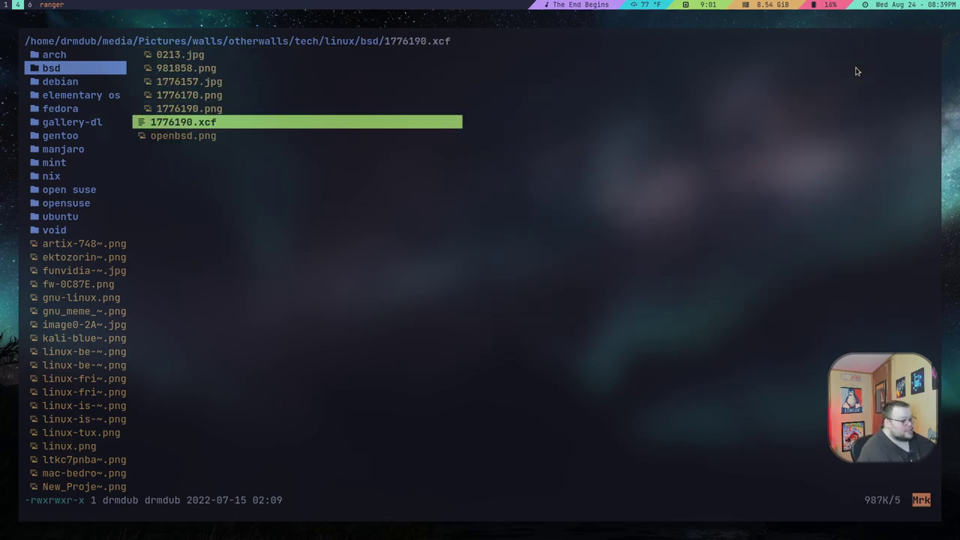
{"action": "key", "text": "space"}
{"action": "key", "text": "k"}
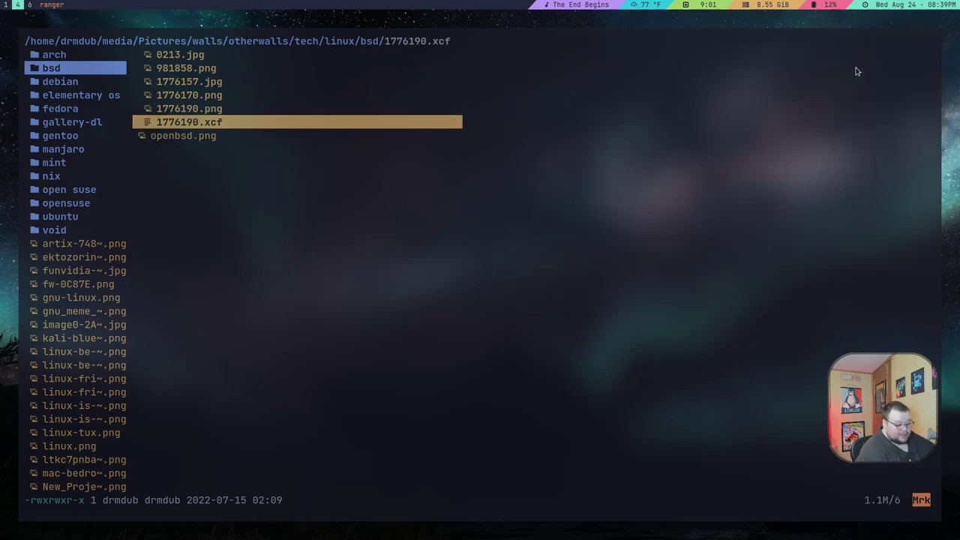
{"action": "key", "text": "colon"}
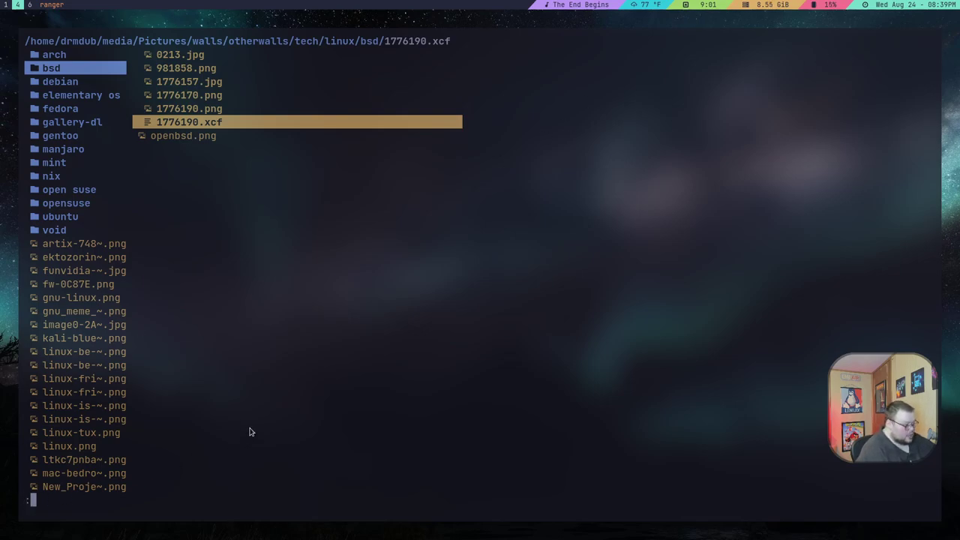
{"action": "type", "text": "bulkre"}
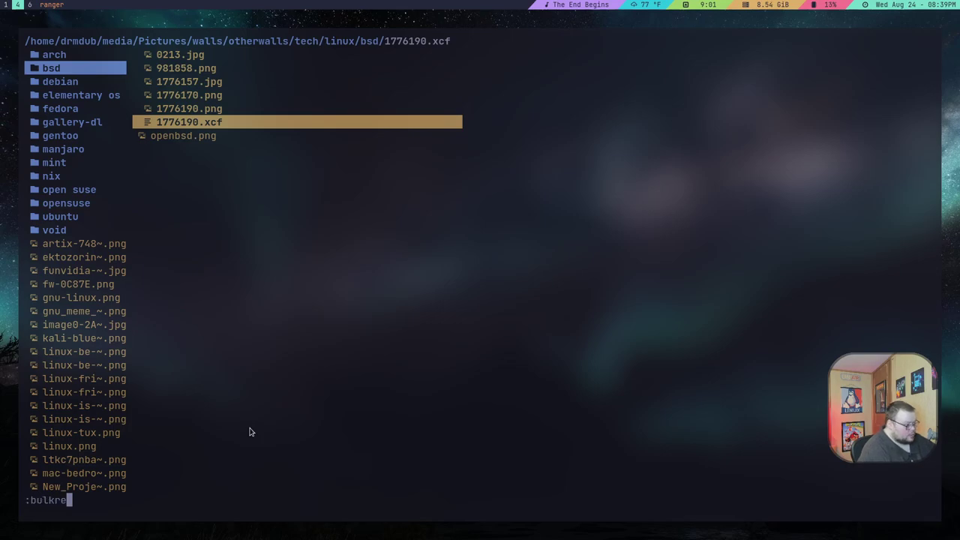
{"action": "type", "text": "name"}
{"action": "key", "text": "Return"}
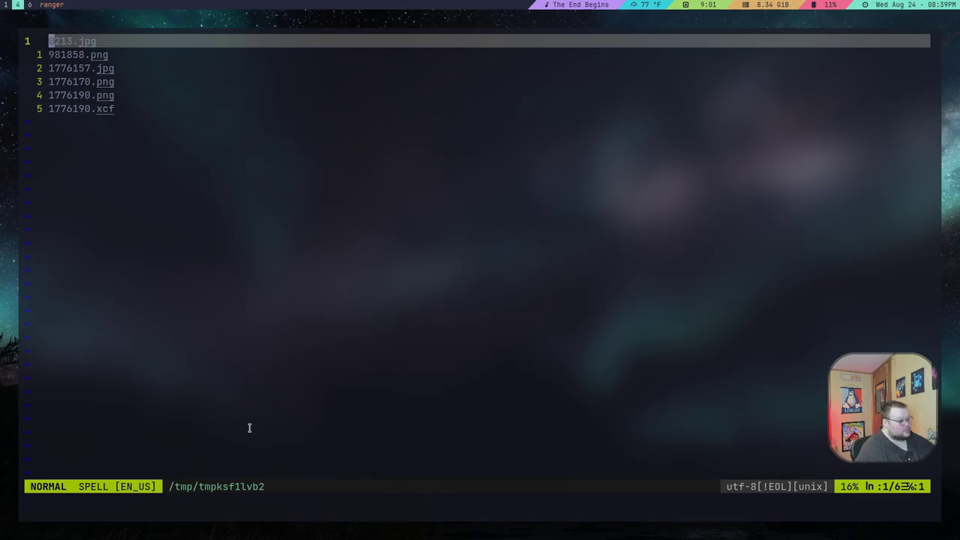
Prefix the four names with 'v' (v0213.jpg through v1776170.png) and apply
{"action": "key", "text": "i"}
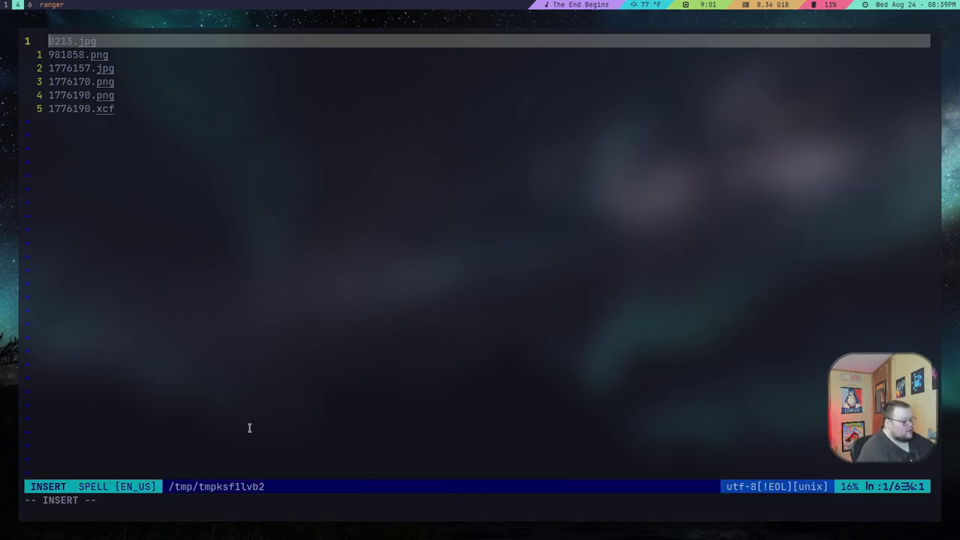
{"action": "type", "text": "v"}
{"action": "key", "text": "Down"}
{"action": "type", "text": "v"}
{"action": "key", "text": "Down"}
{"action": "type", "text": "v"}
{"action": "key", "text": "Down"}
{"action": "key", "text": "Escape"}
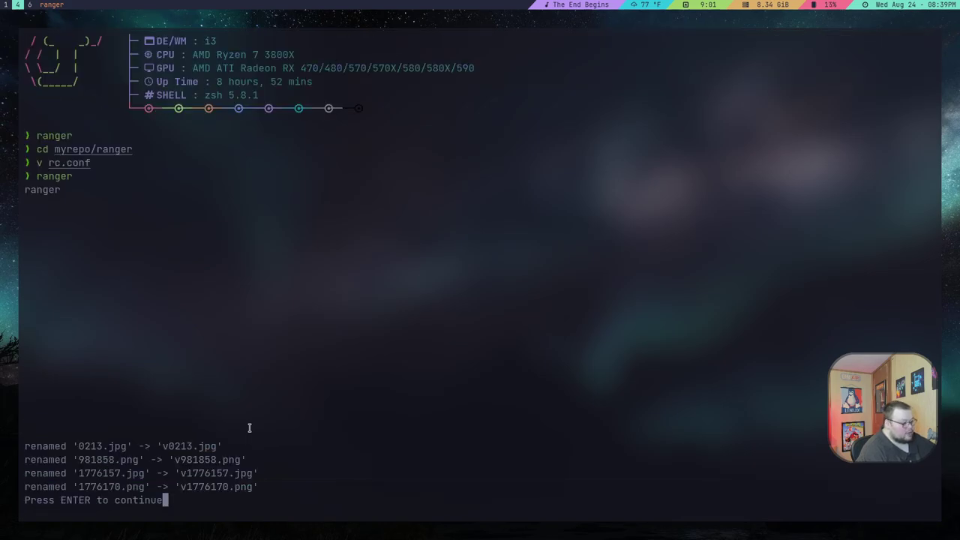
{"action": "key", "text": "Return"}
{"action": "key", "text": "h"}
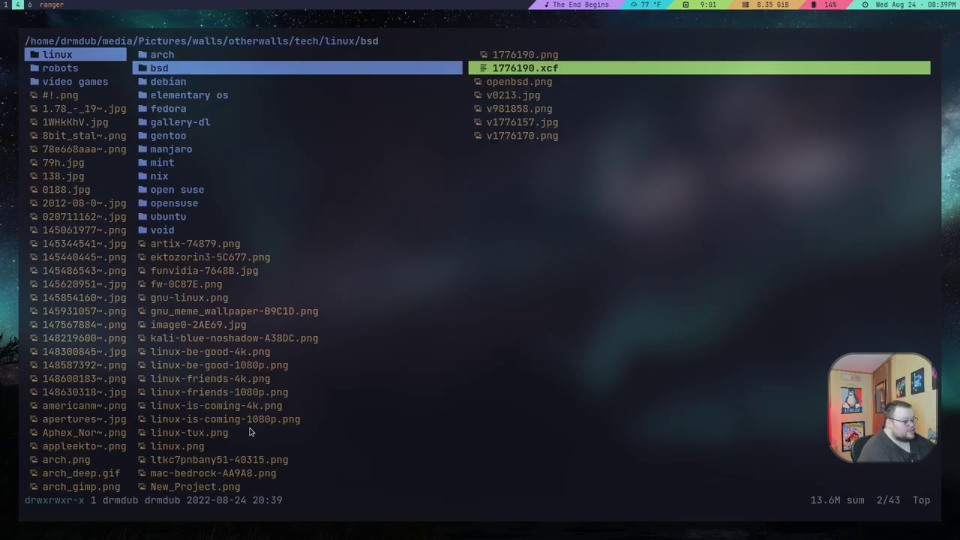
{"action": "key", "text": "h"}
{"action": "key", "text": "l"}
{"action": "key", "text": "l"}
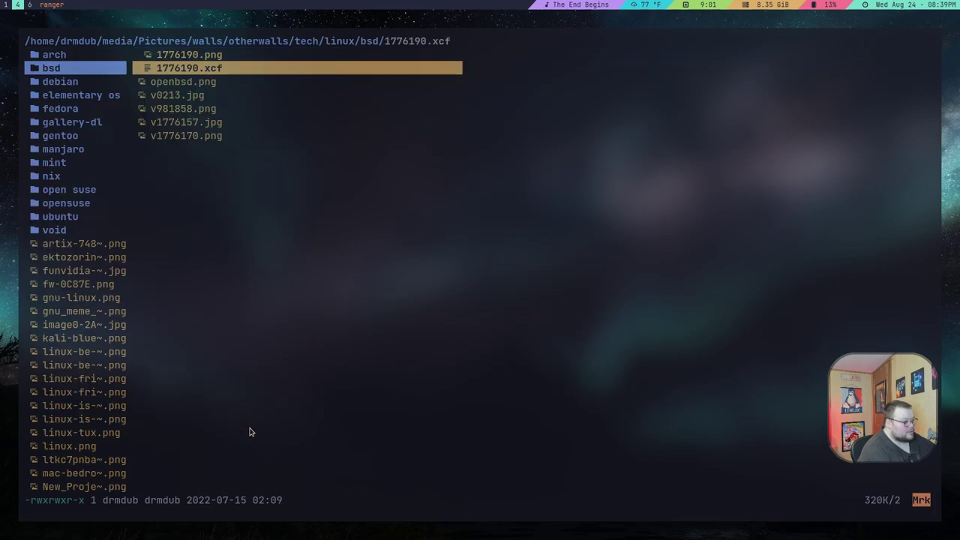
{"action": "key", "text": "j"}
{"action": "key", "text": "j"}
{"action": "key", "text": "j"}
{"action": "key", "text": "space"}
{"action": "key", "text": "space"}
{"action": "type", "text": "mkdir"}
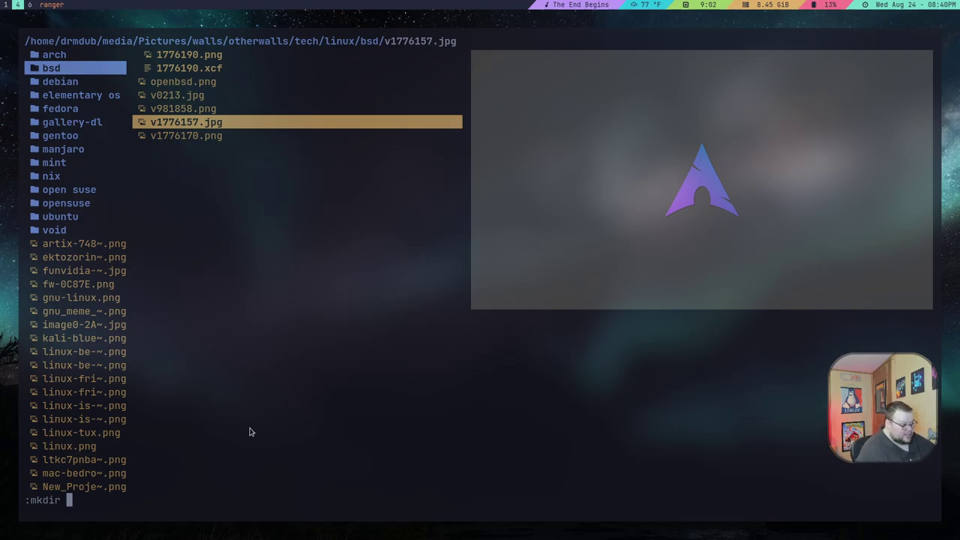
{"action": "type", "text": "this is a folder"}
Create the folder 'this is a folder' in bsd with :mkdir and select it
{"action": "key", "text": "Return"}
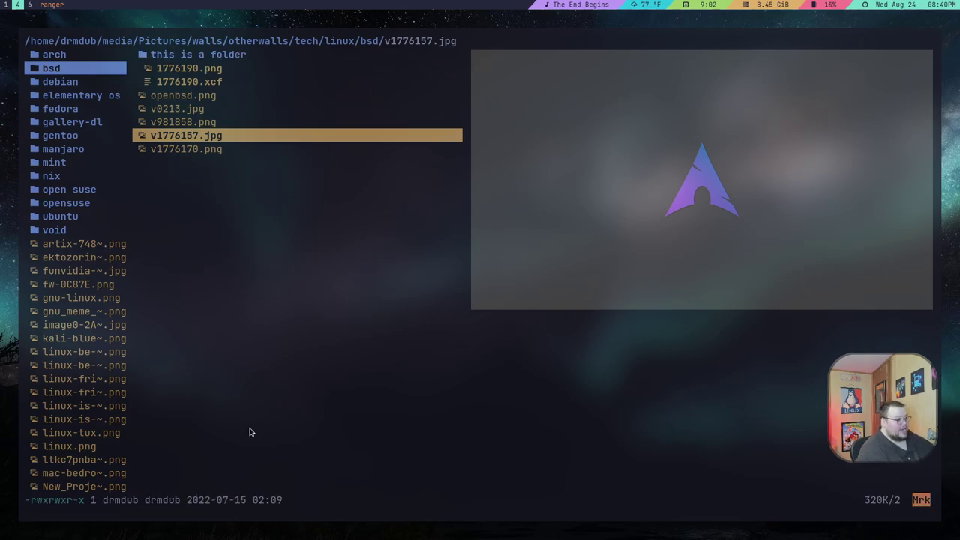
{"action": "key", "text": "k"}
{"action": "key", "text": "k"}
{"action": "key", "text": "k"}
{"action": "key", "text": "k"}
{"action": "key", "text": "k"}
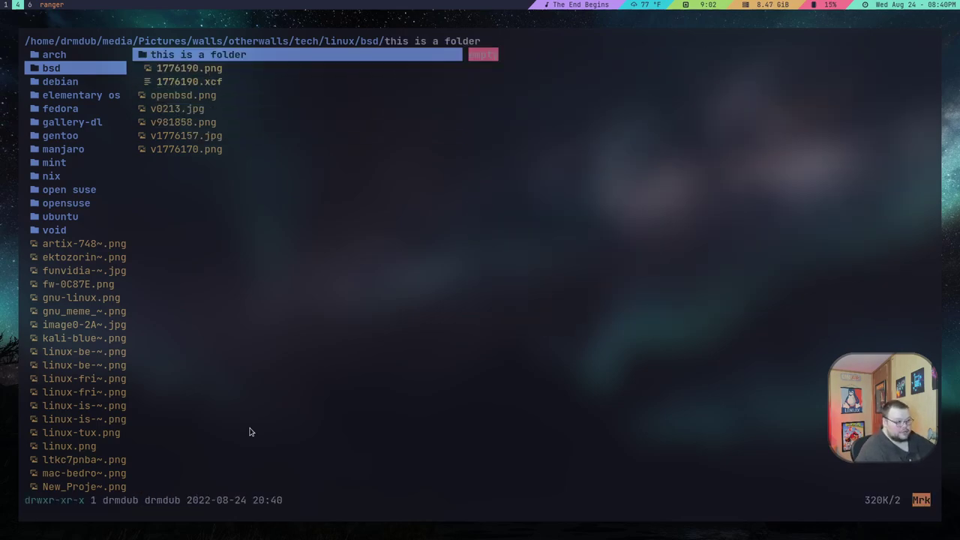